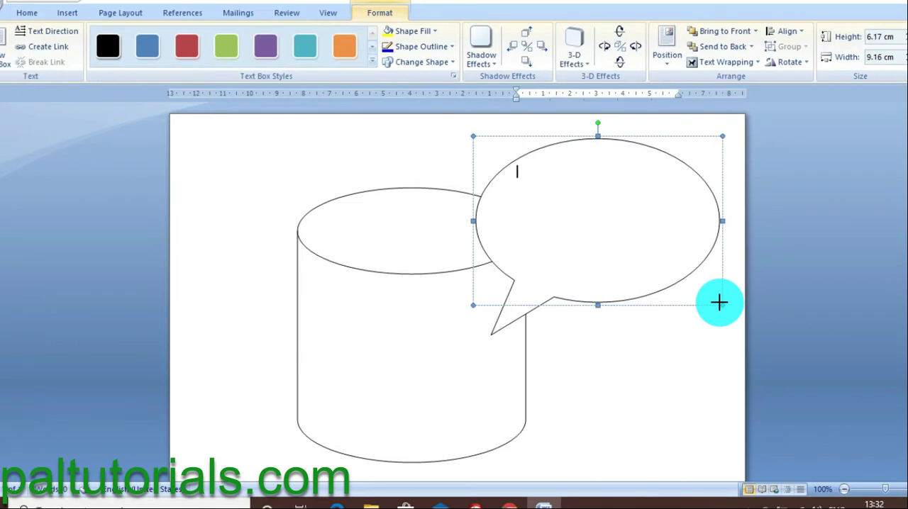
Step: Preview the available shape styles on the cylinder without applying one
left_click(260, 300)
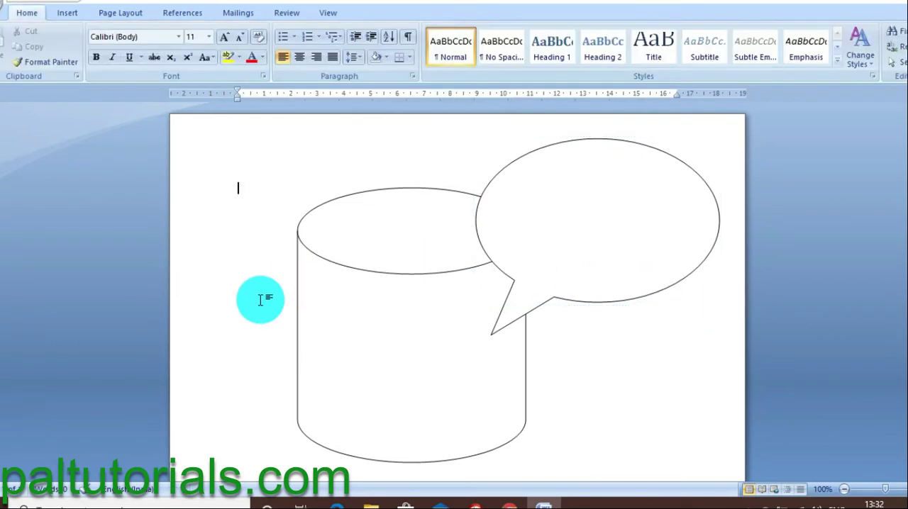
left_click(416, 334)
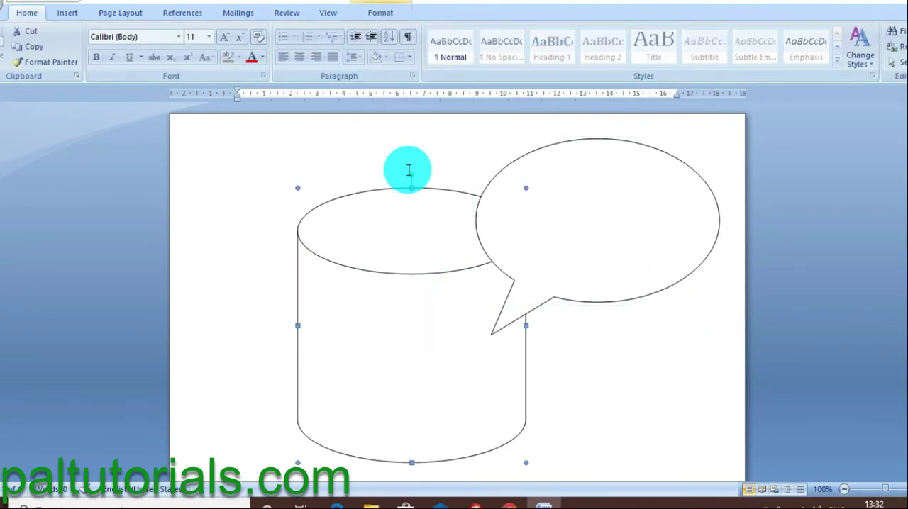
left_click(381, 14)
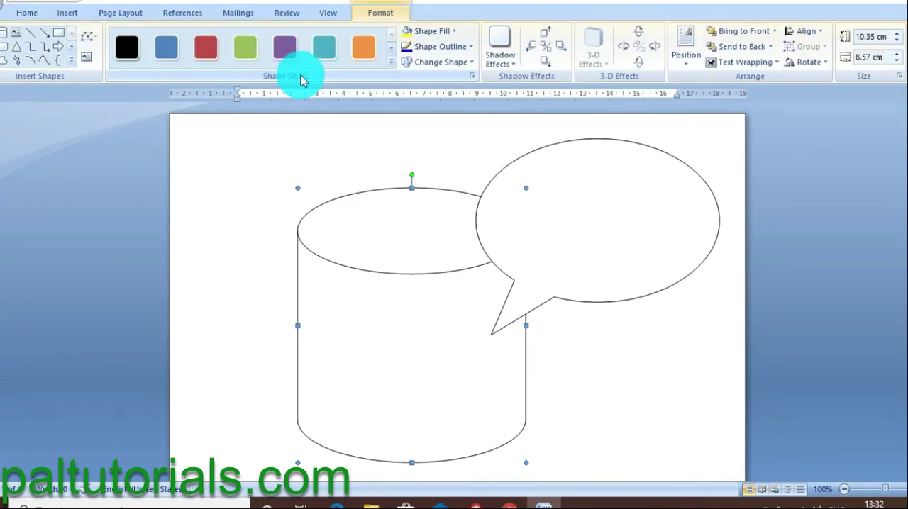
left_click(392, 63)
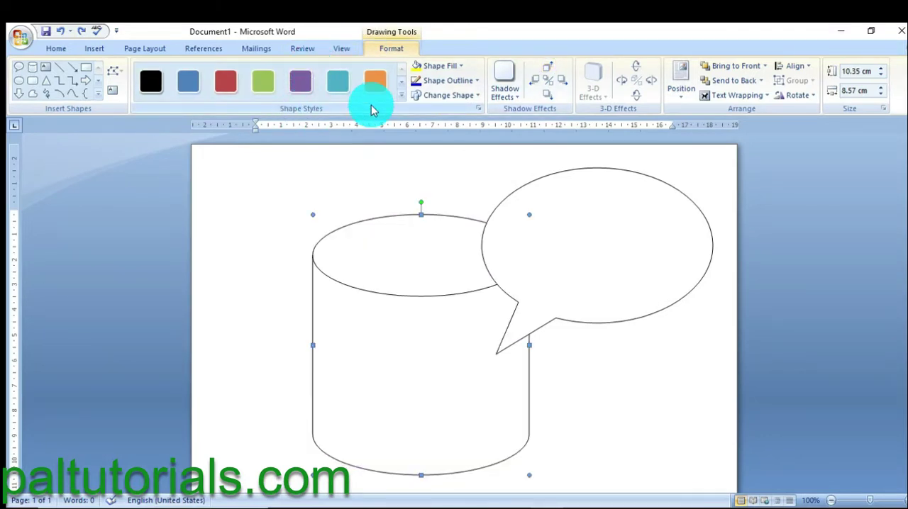
left_click(402, 100)
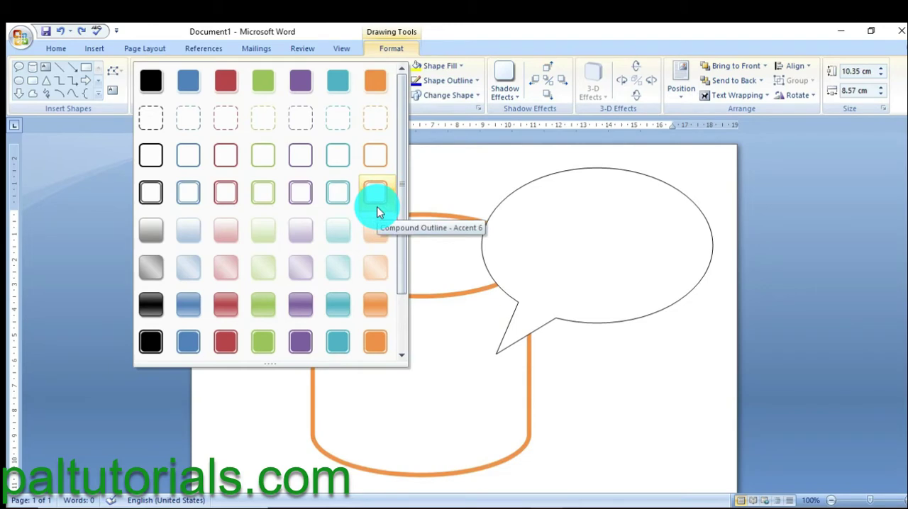
left_click(436, 369)
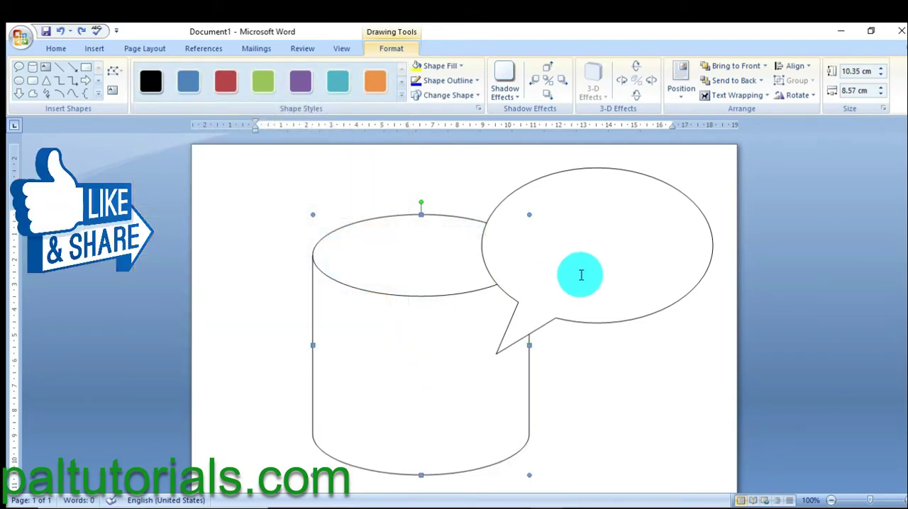
Step: Apply the orange horizontal gradient style to the oval speech callout
left_click(581, 275)
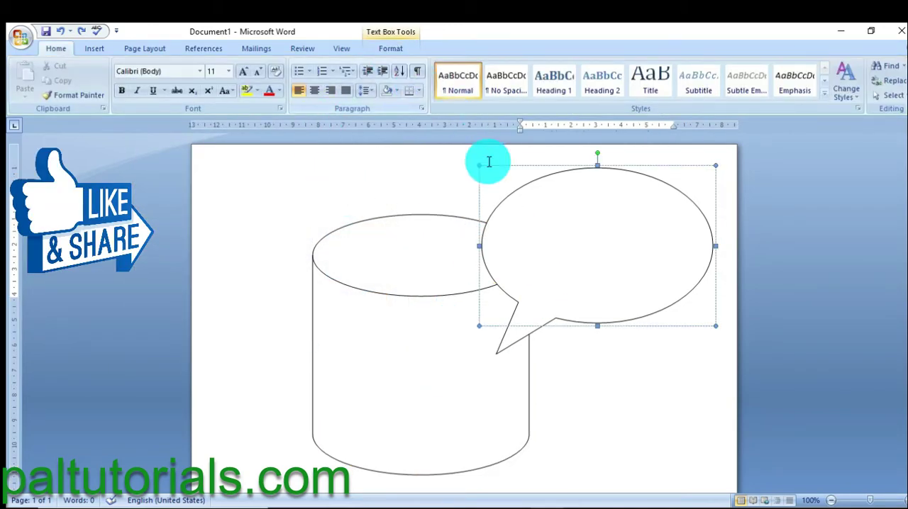
left_click(391, 51)
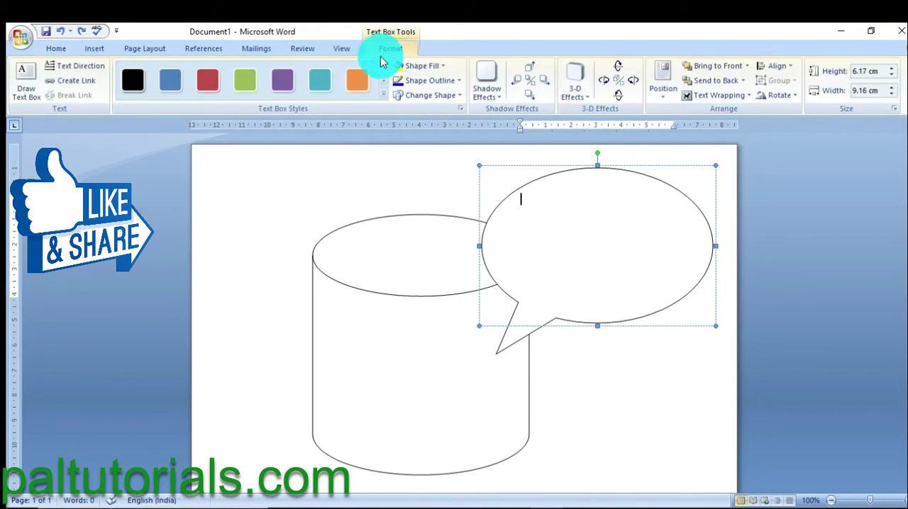
left_click(384, 99)
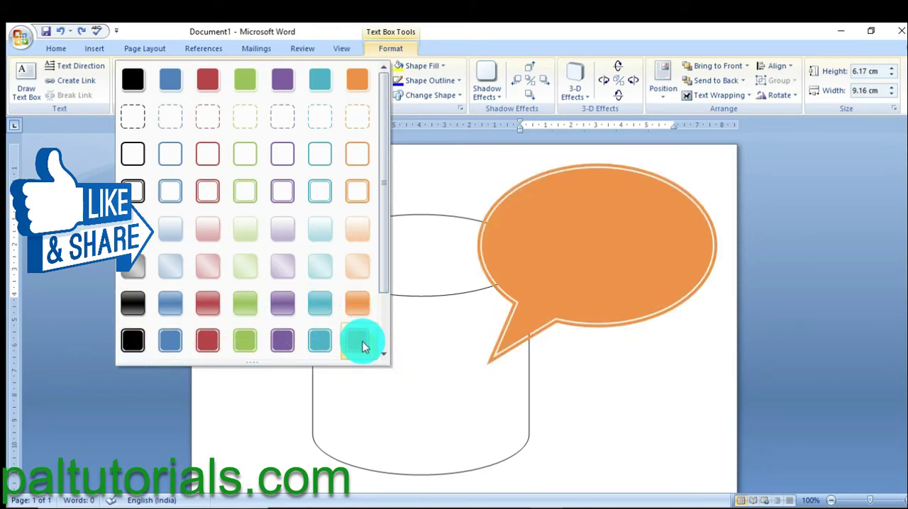
left_click(357, 303)
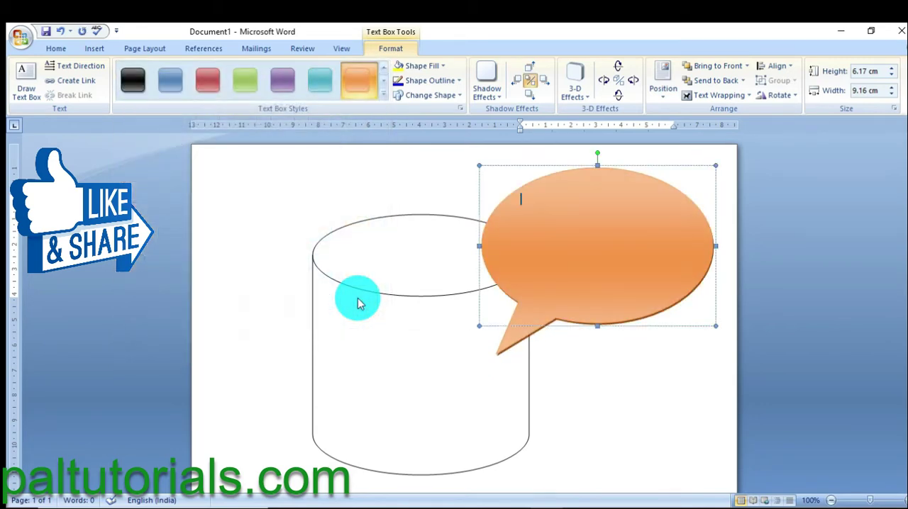
Step: Apply the blue horizontal gradient shape style to the cylinder and deselect it
left_click(404, 367)
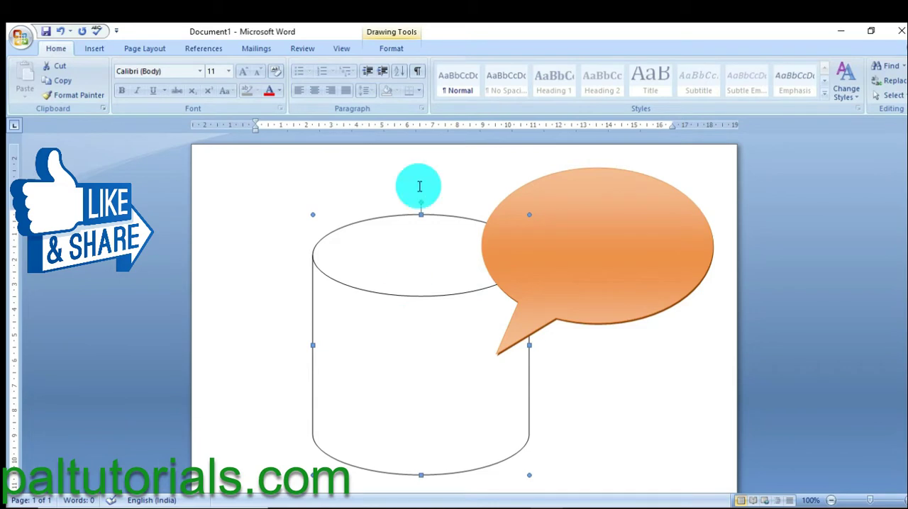
left_click(389, 50)
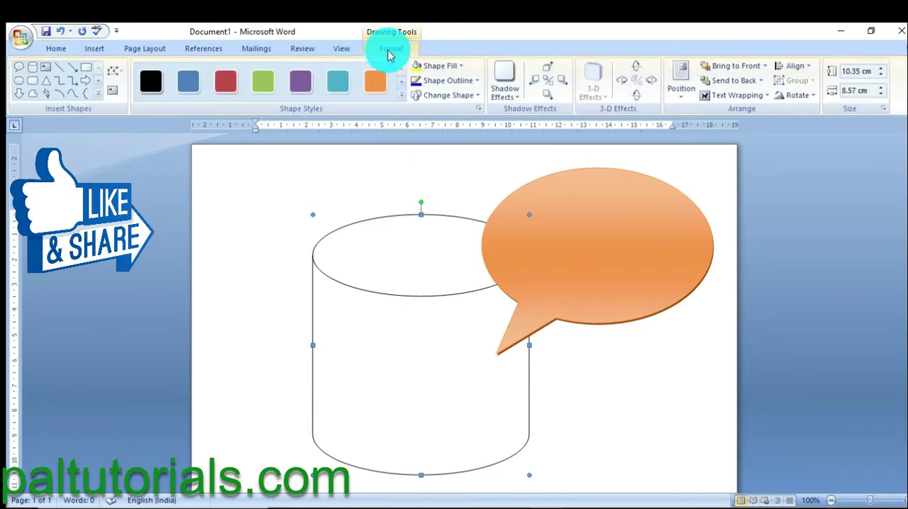
left_click(402, 102)
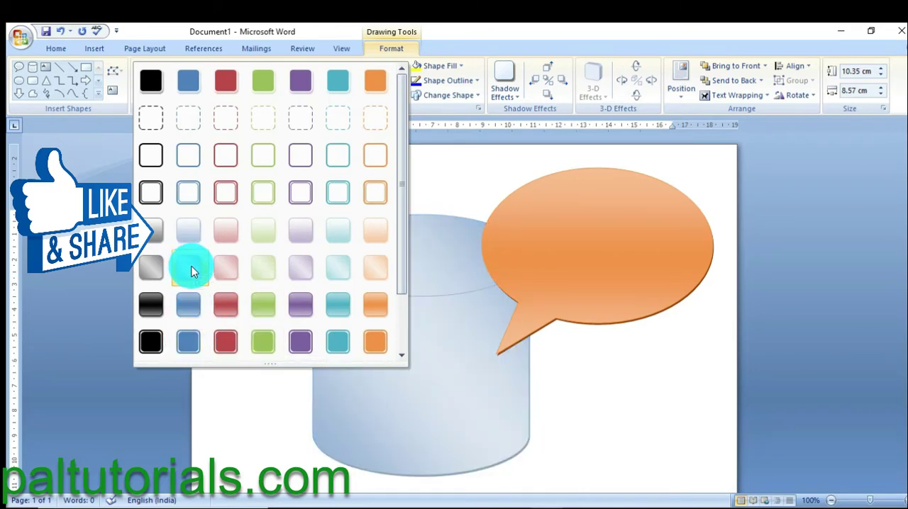
left_click(188, 305)
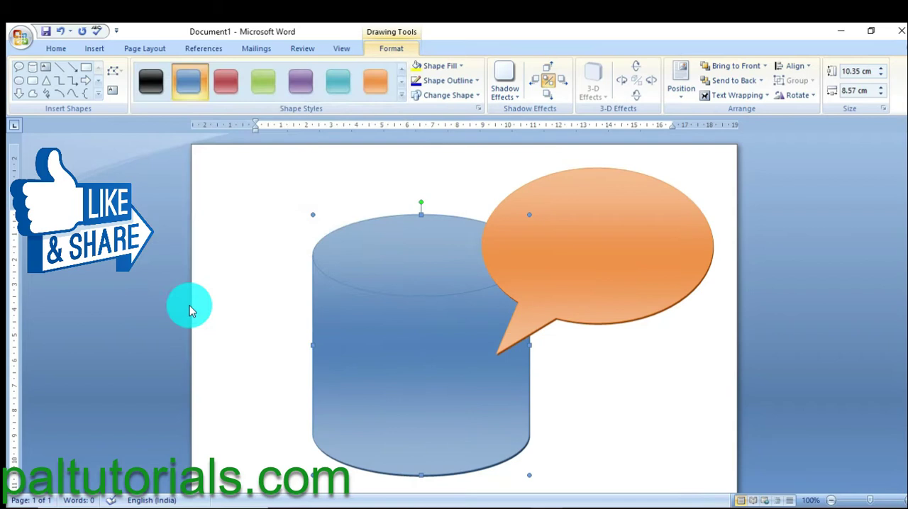
left_click(281, 321)
Step: Fill the cylinder with the solid custom colour RGB 149, 179, 215
left_click(387, 346)
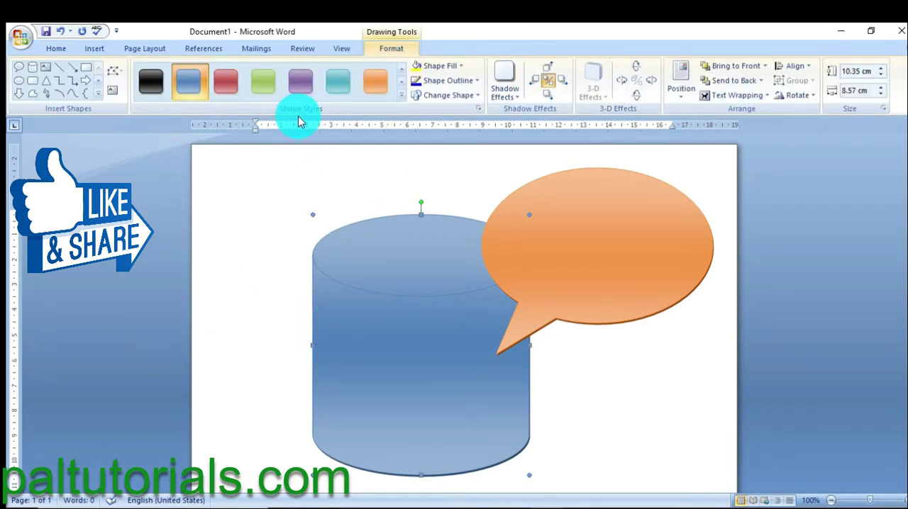
left_click(462, 69)
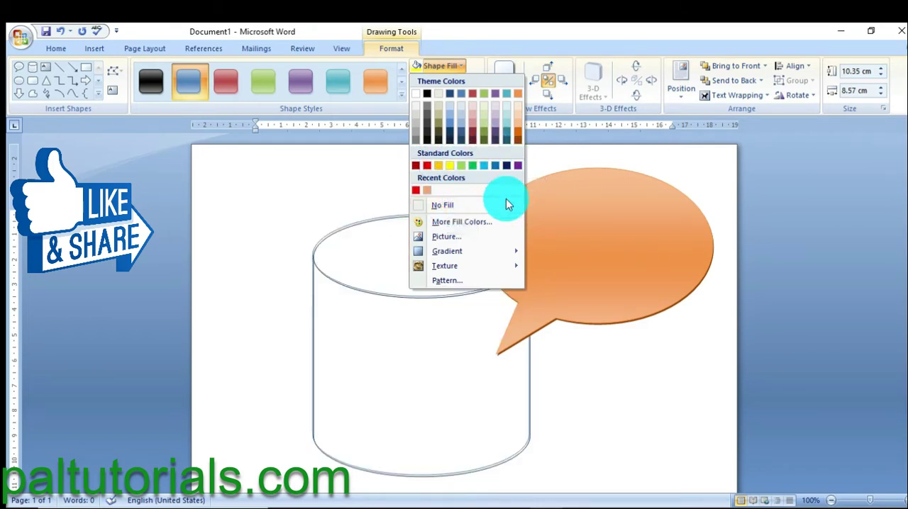
left_click(456, 224)
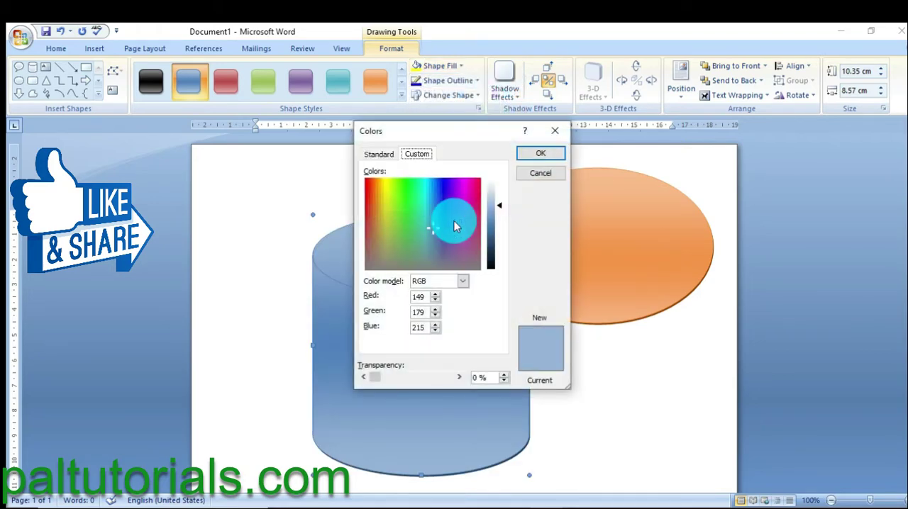
left_click(378, 156)
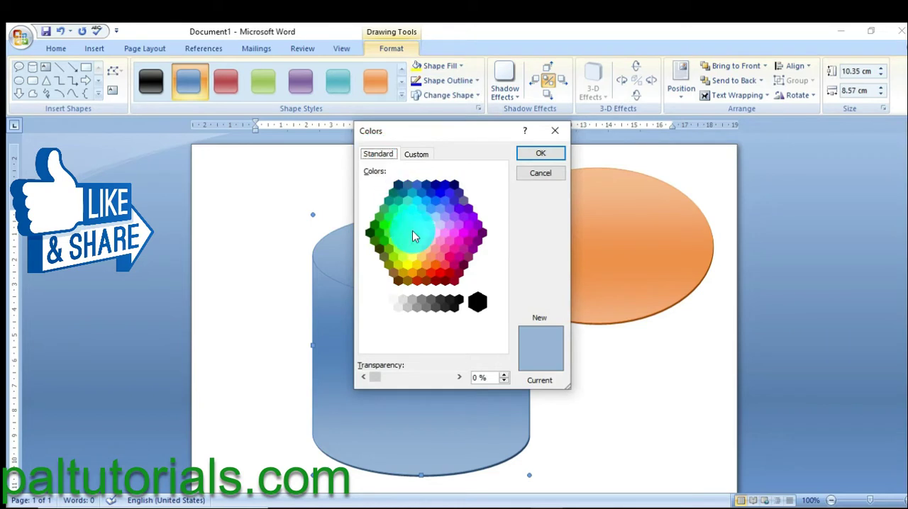
left_click(416, 156)
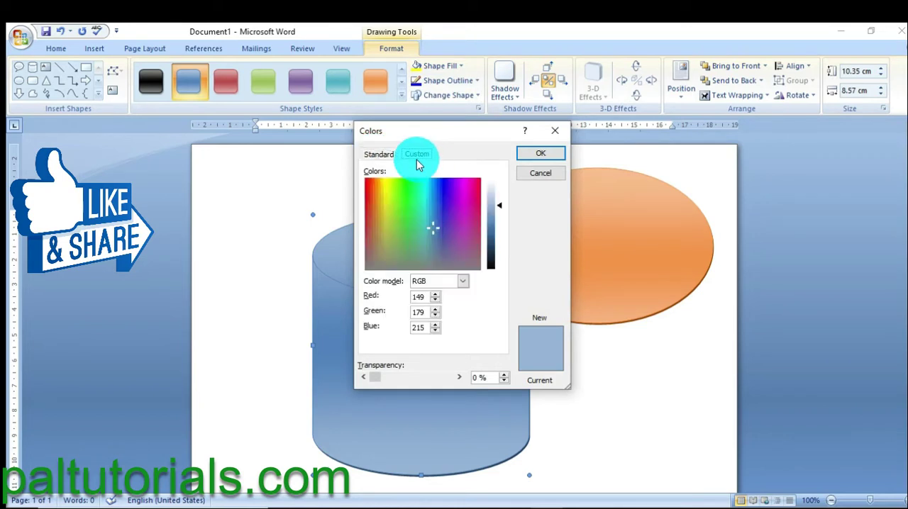
left_click(537, 154)
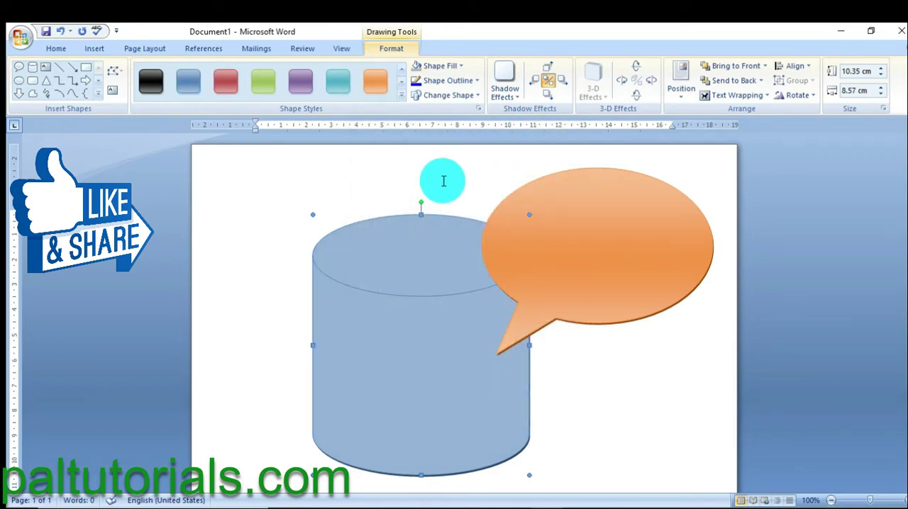
Step: Preview gradient fills on the cylinder and examine the additional gradient options in Fill Effects without applying any
left_click(460, 65)
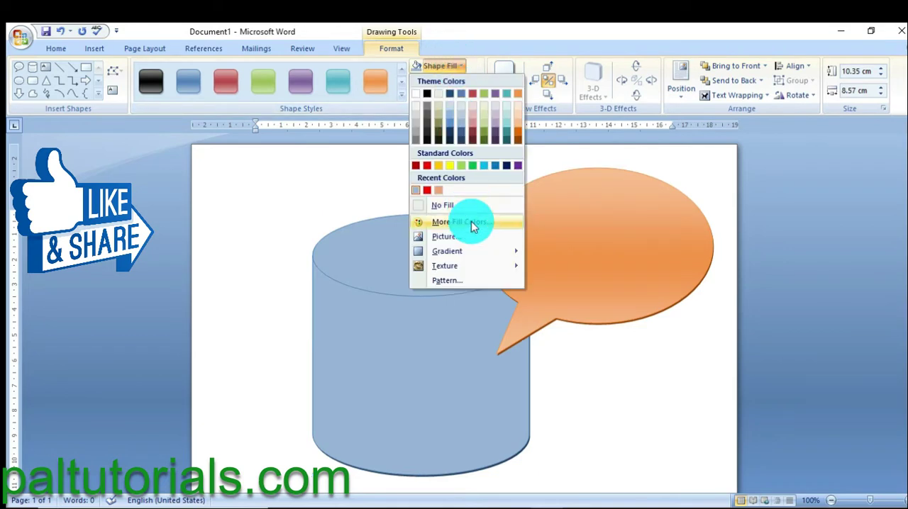
mouse_move(448, 257)
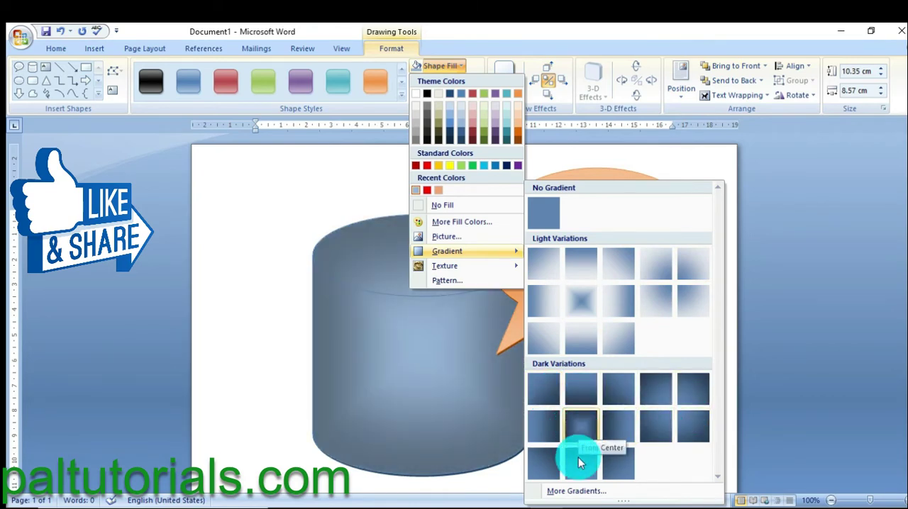
left_click(576, 491)
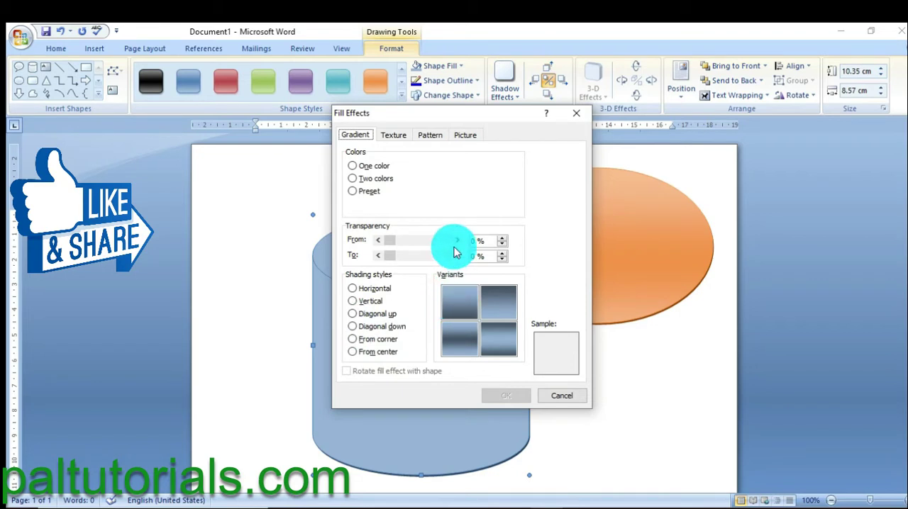
left_click(559, 397)
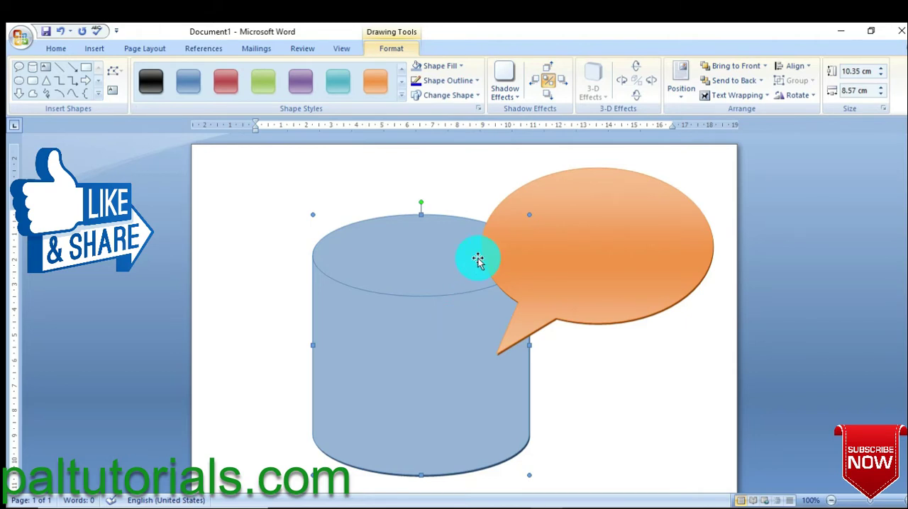
Step: Fill the cylinder with the picture students-99506_1280 from Downloads and move the shape left, clear of the speech callout
left_click(461, 66)
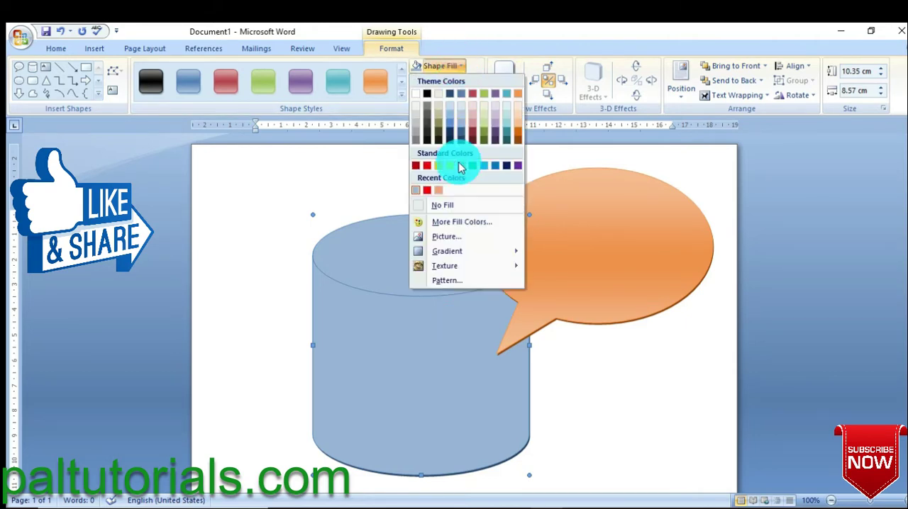
left_click(454, 243)
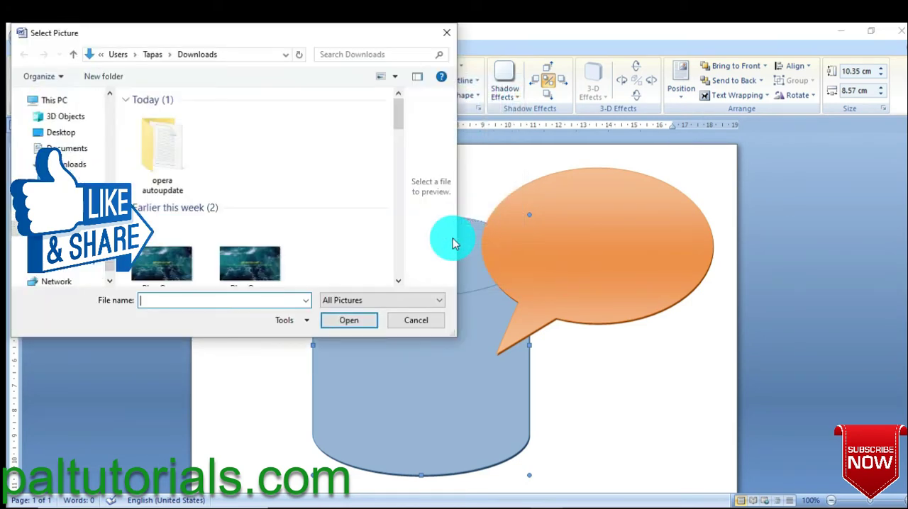
left_click_drag(398, 121, 398, 201)
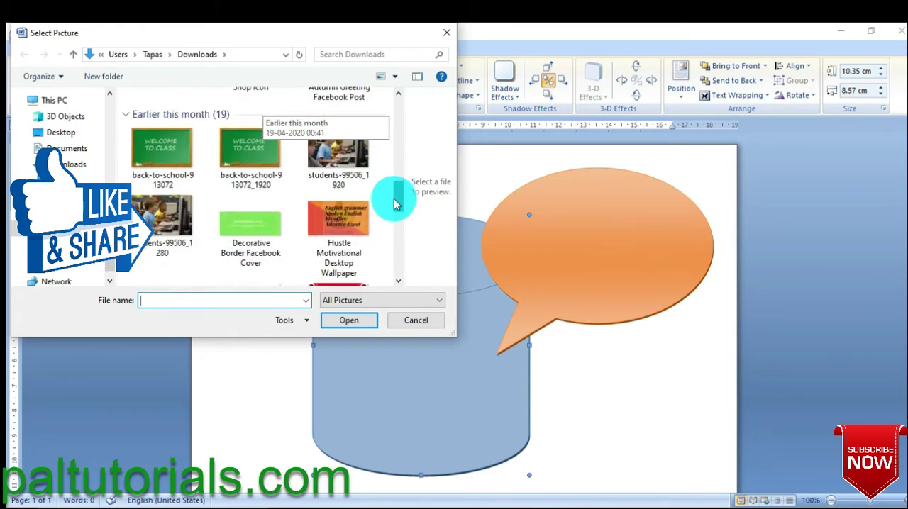
left_click(173, 227)
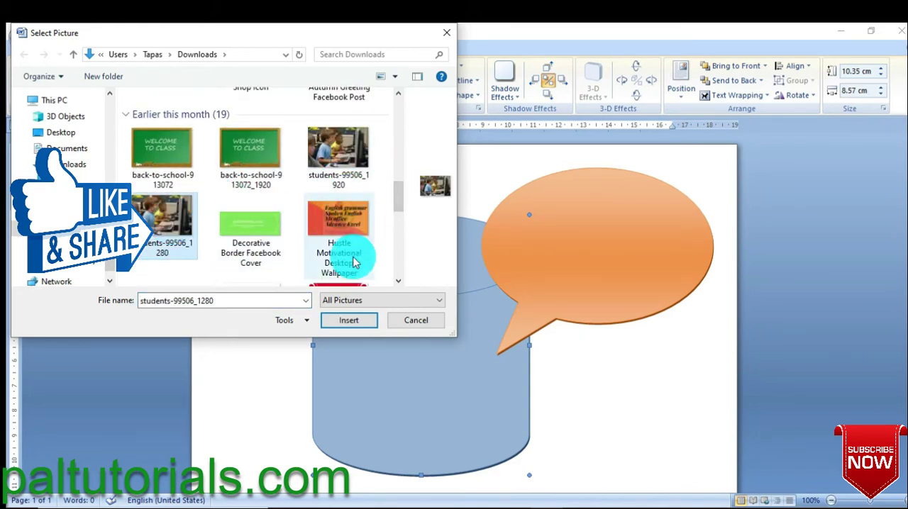
left_click(349, 322)
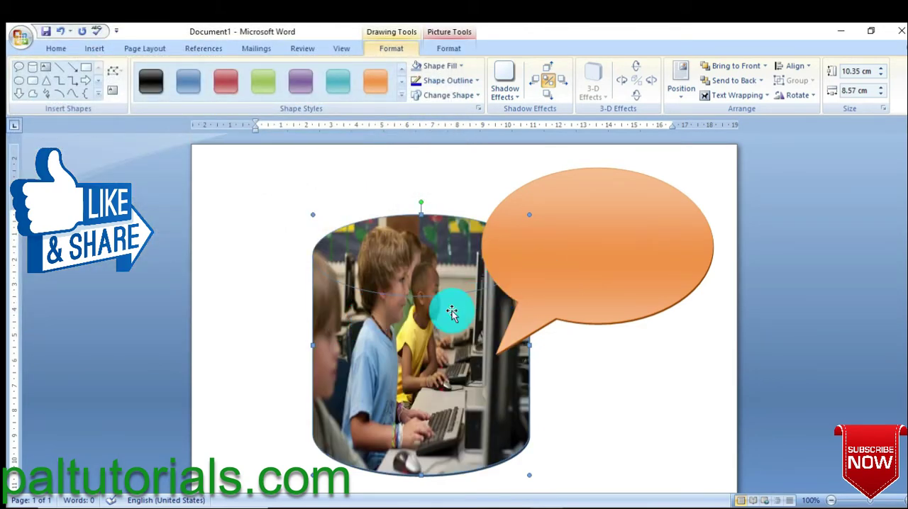
left_click_drag(414, 334, 378, 335)
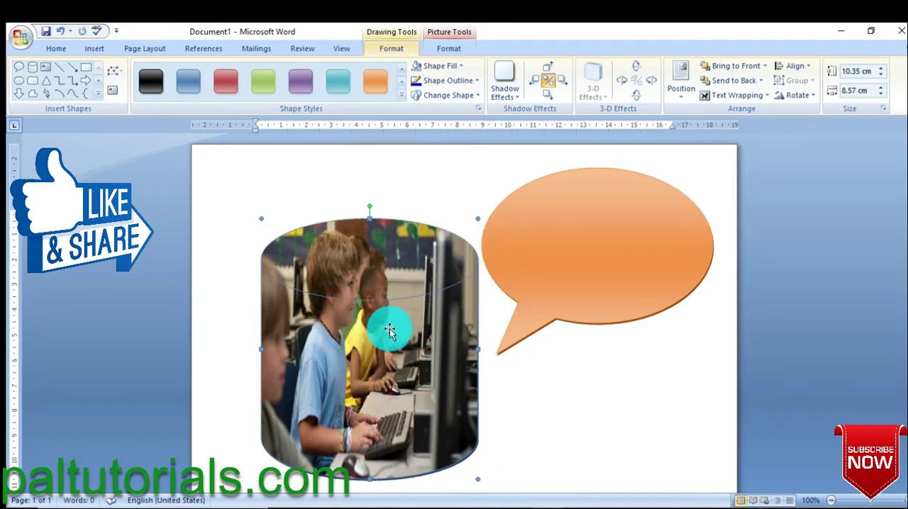
Step: Examine the outline colour, weight and dash options for the picture-filled cylinder
left_click(475, 81)
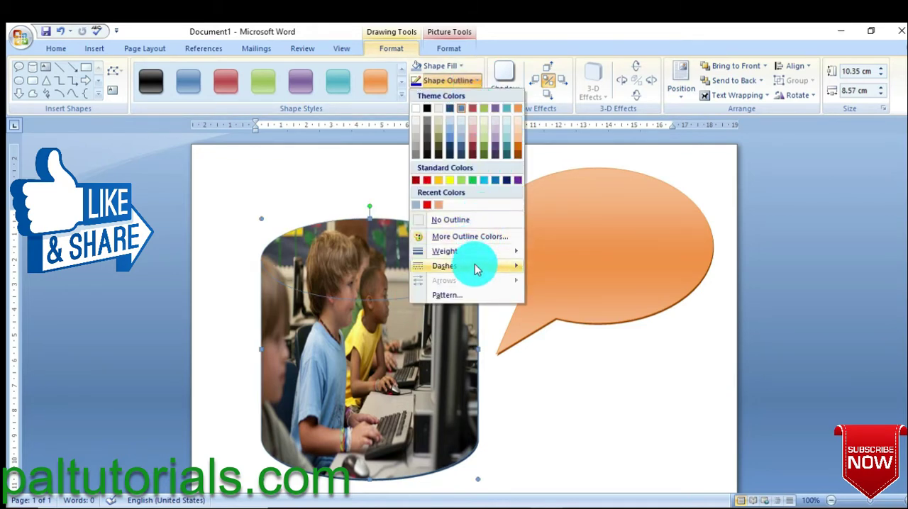
mouse_move(497, 258)
left_click(395, 356)
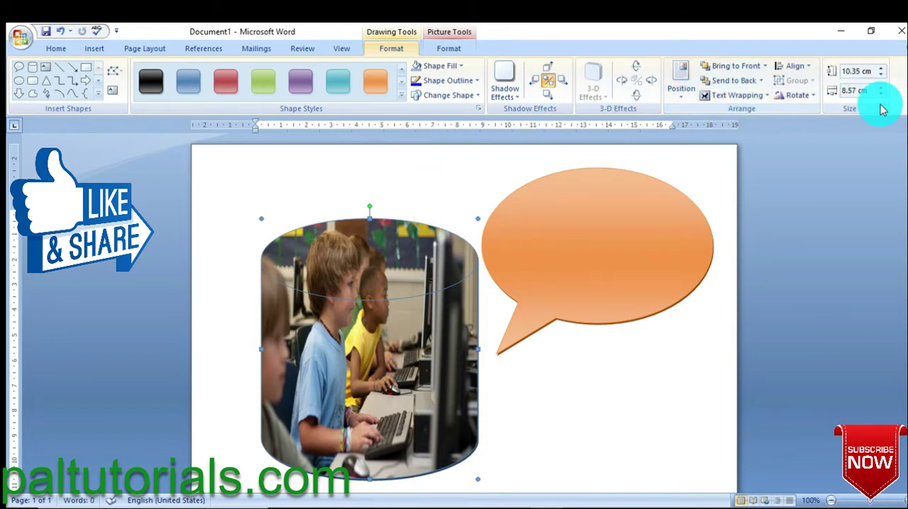
left_click(444, 50)
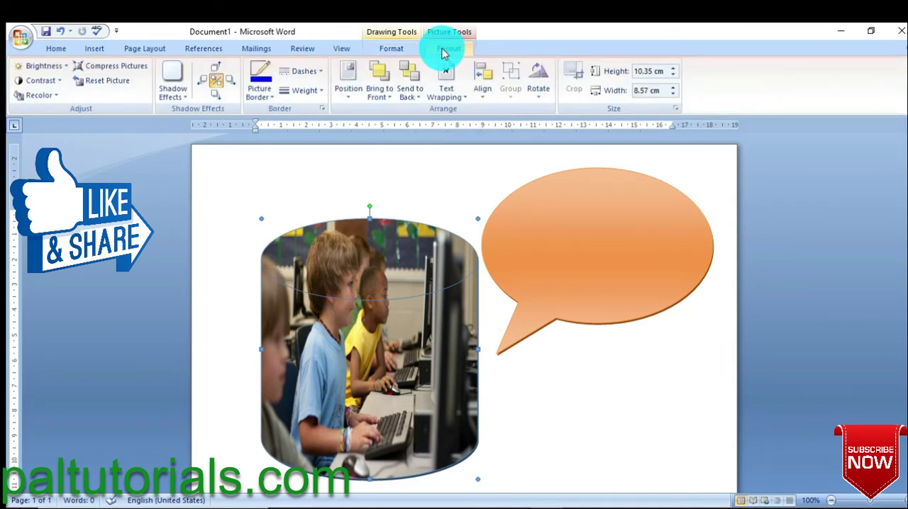
left_click(403, 51)
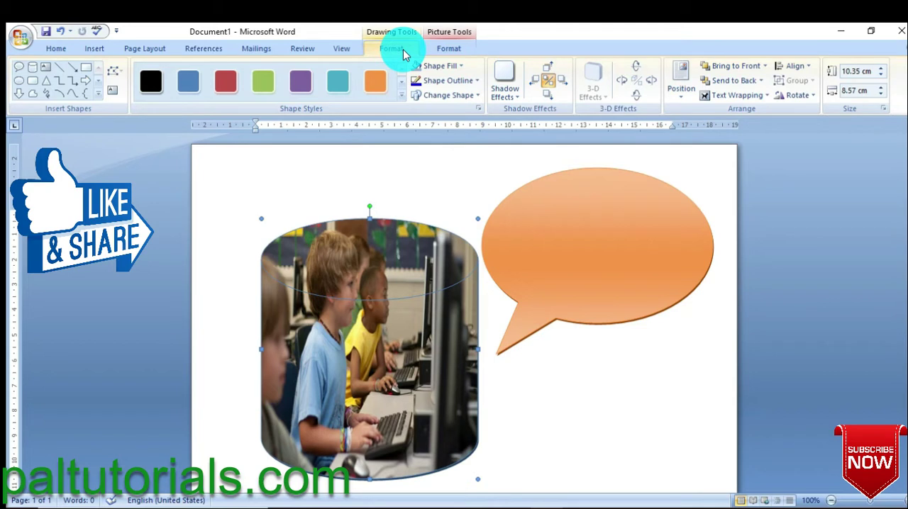
left_click(477, 82)
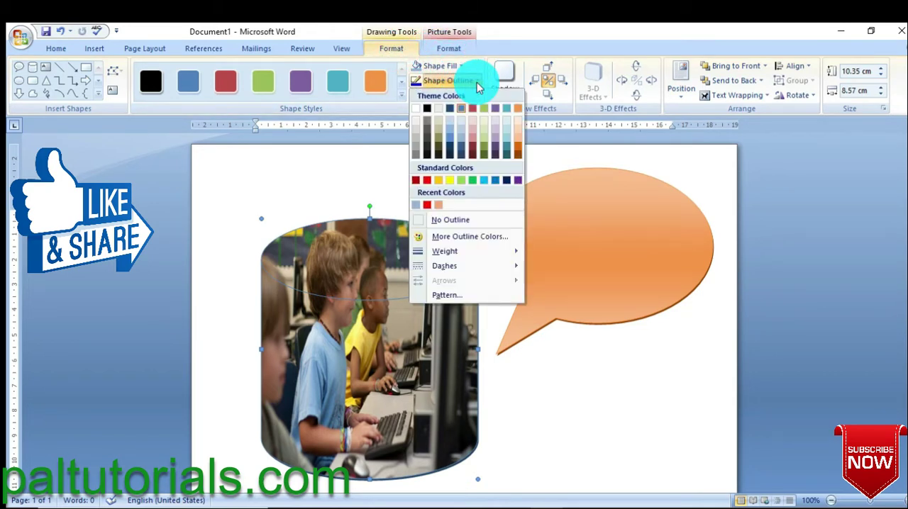
left_click(340, 169)
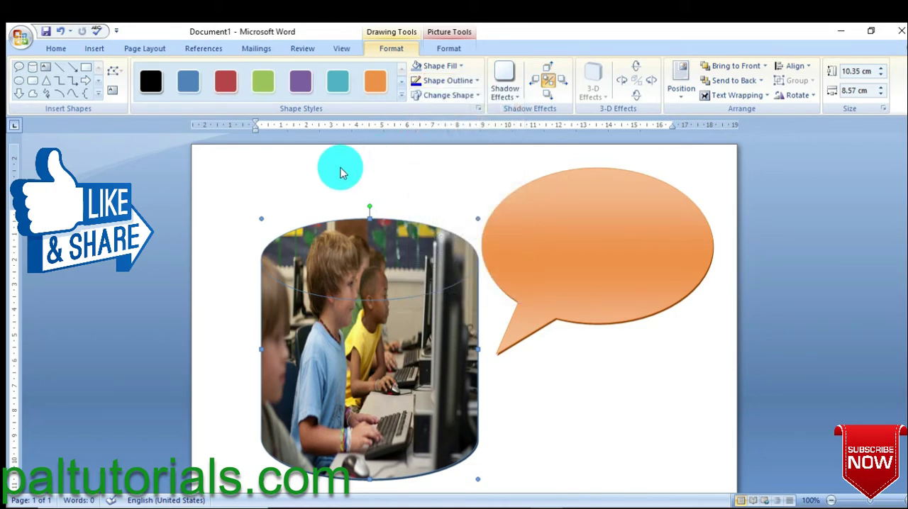
Step: Undo the cylinder's last move and its picture fill
key("ctrl+z")
key("ctrl+z")
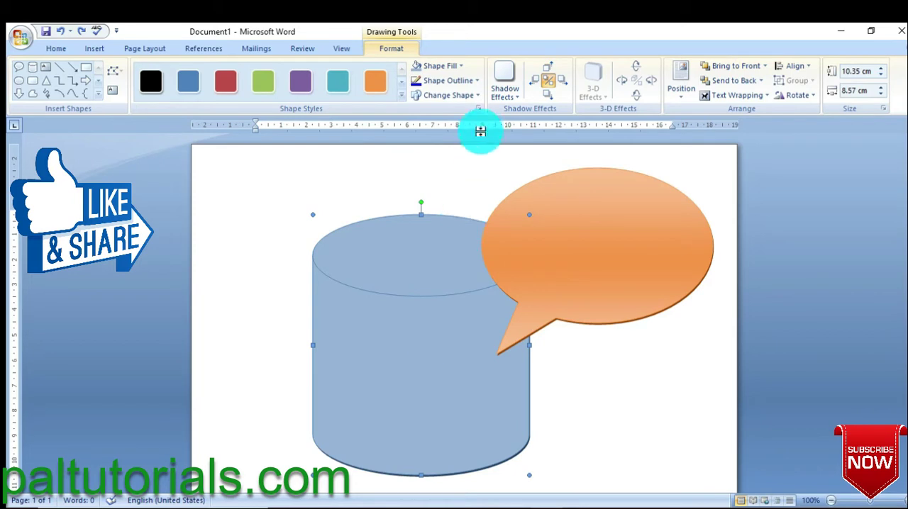
Step: Examine the texture fills and the additional texture options in Fill Effects, and fill the cylinder with the green marble texture
left_click(461, 67)
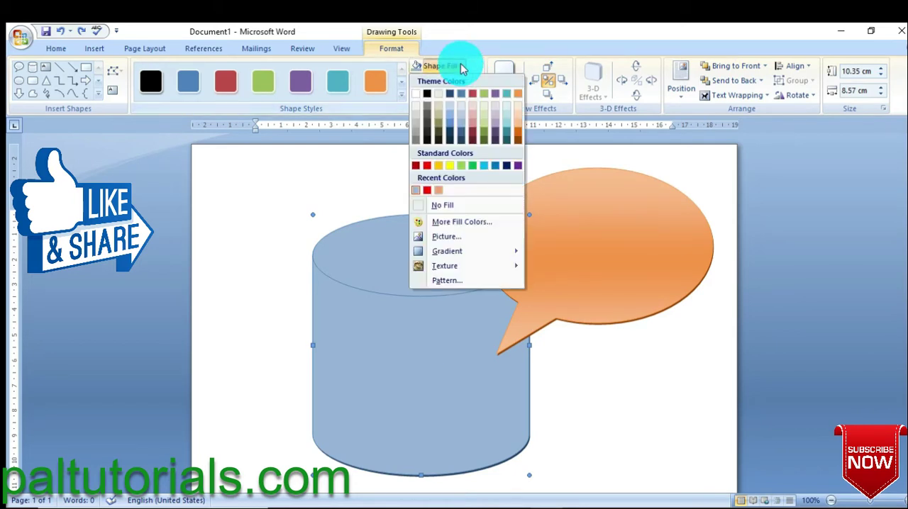
mouse_move(454, 267)
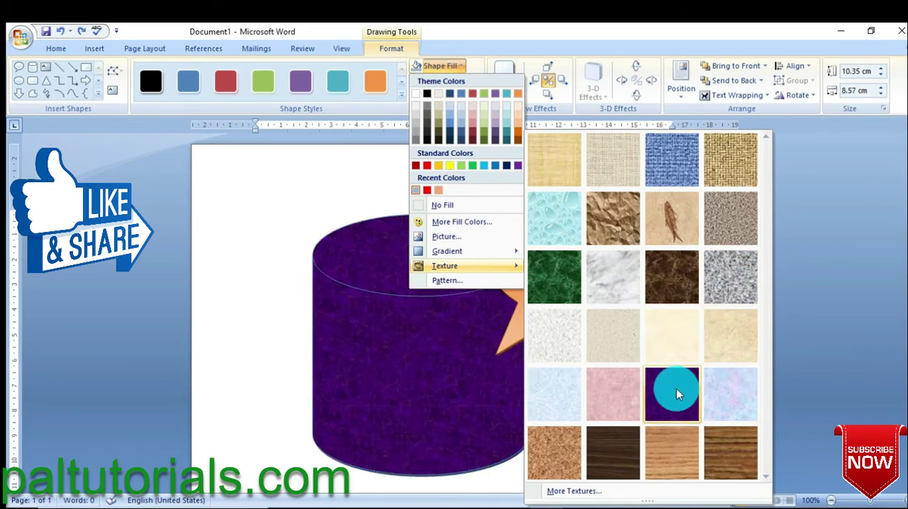
left_click(592, 492)
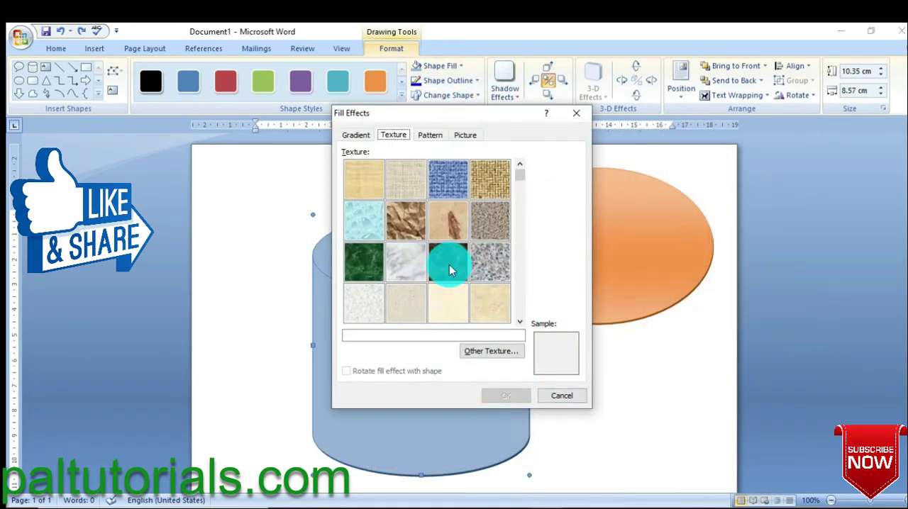
left_click(558, 399)
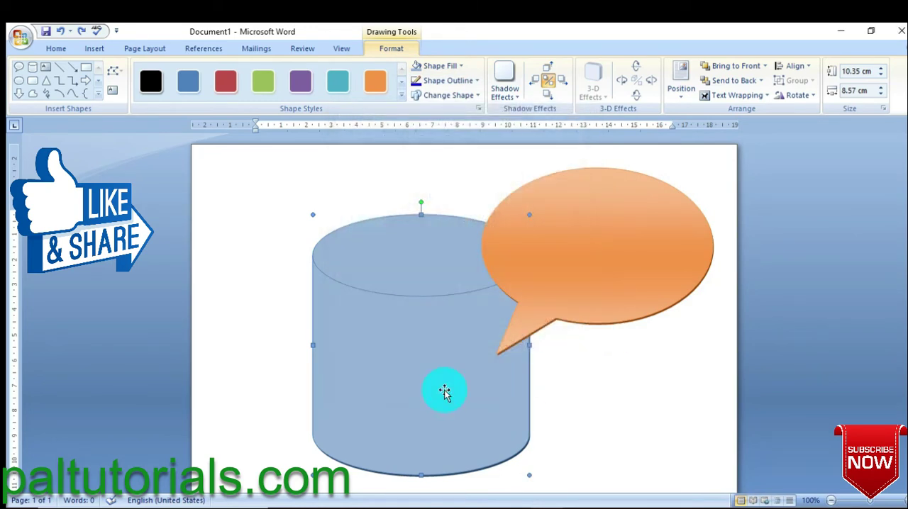
left_click(461, 68)
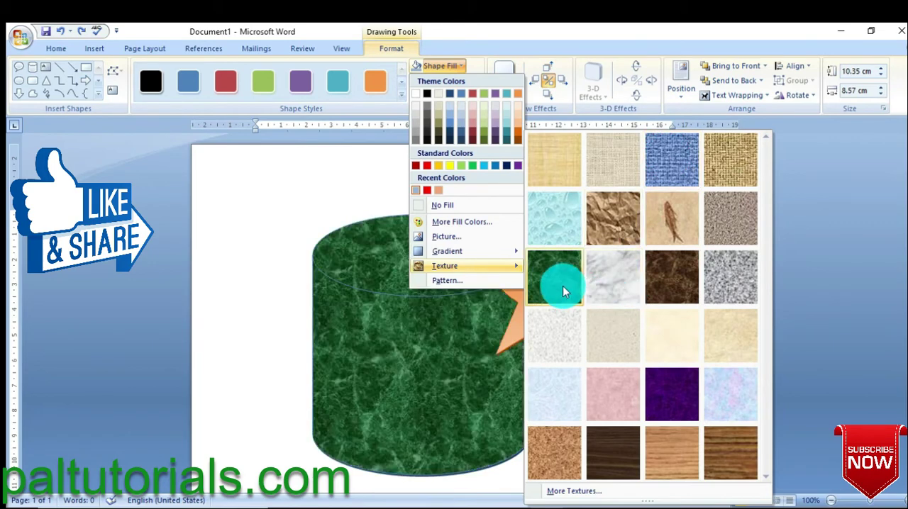
left_click(562, 286)
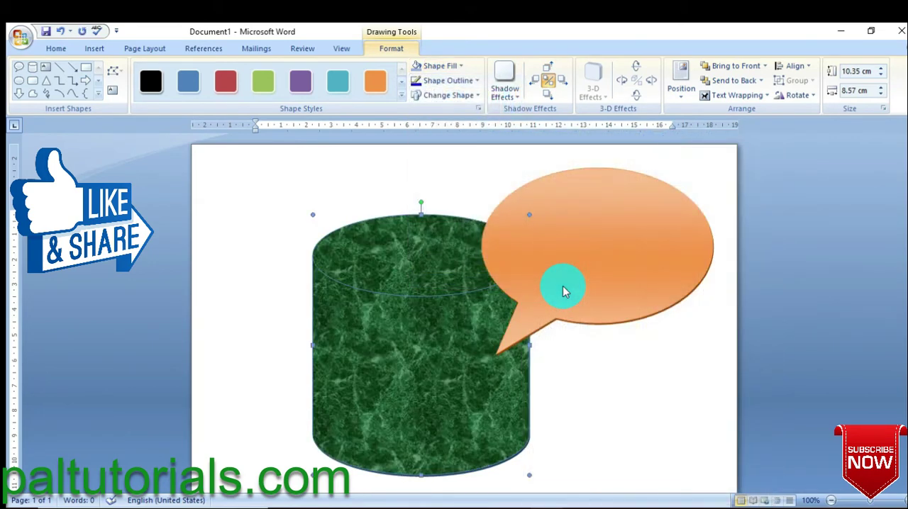
Step: Fill the cylinder with the Wide downward diagonal pattern, keeping the default foreground and background colours
left_click(475, 81)
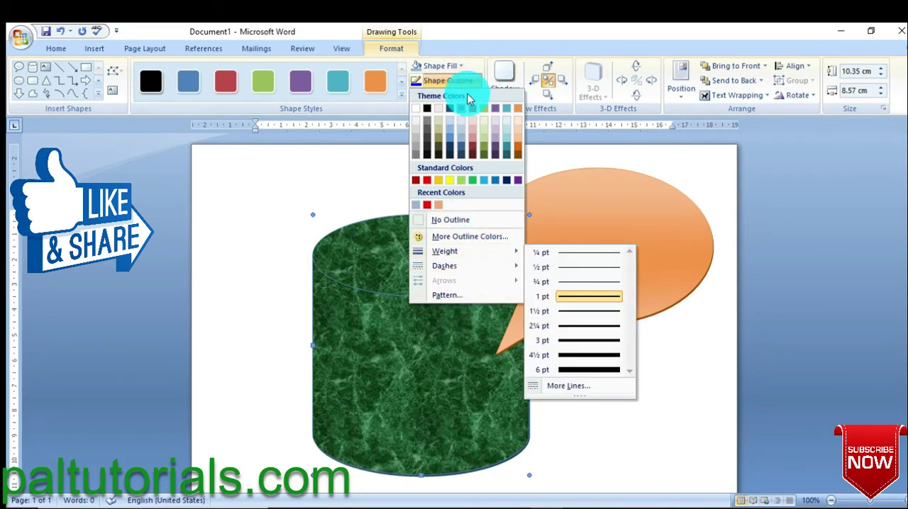
left_click(461, 65)
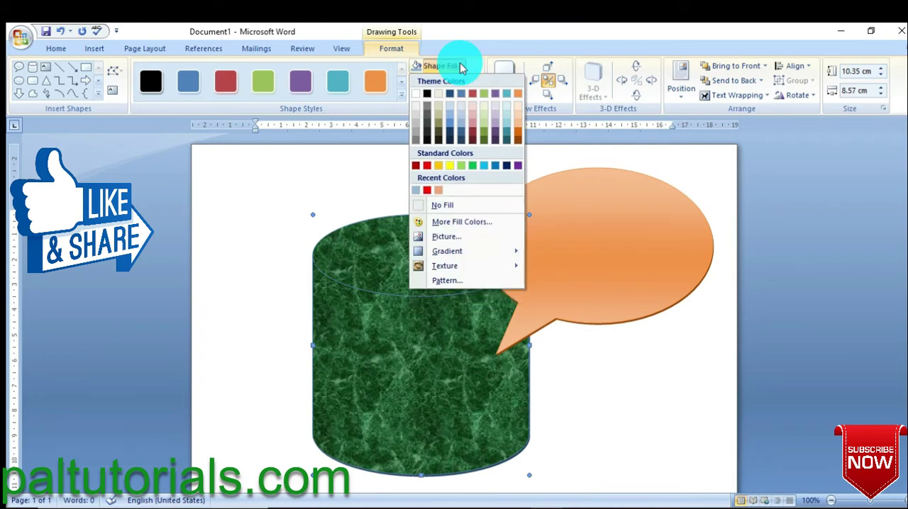
left_click(451, 284)
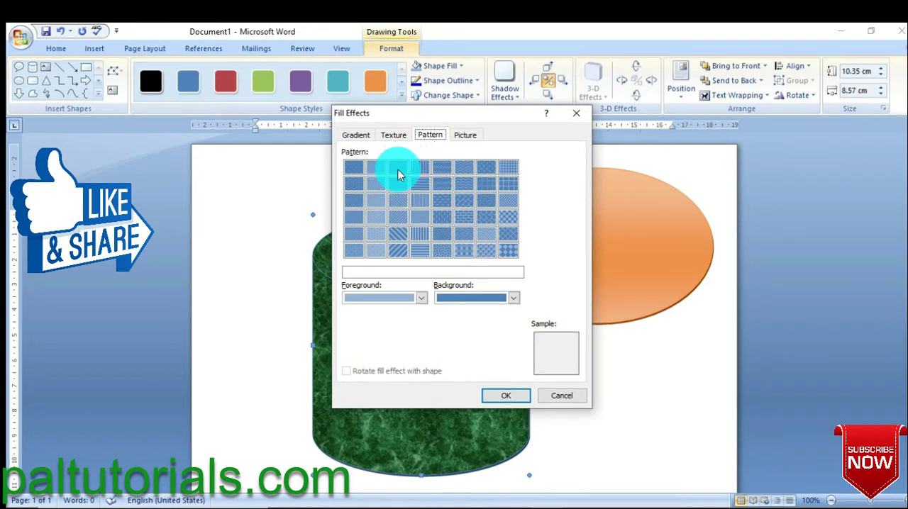
left_click(399, 234)
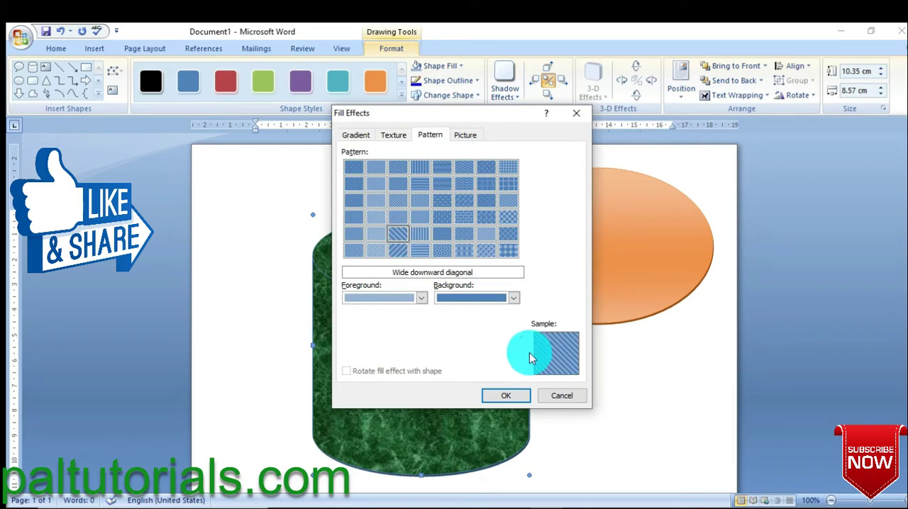
left_click(507, 394)
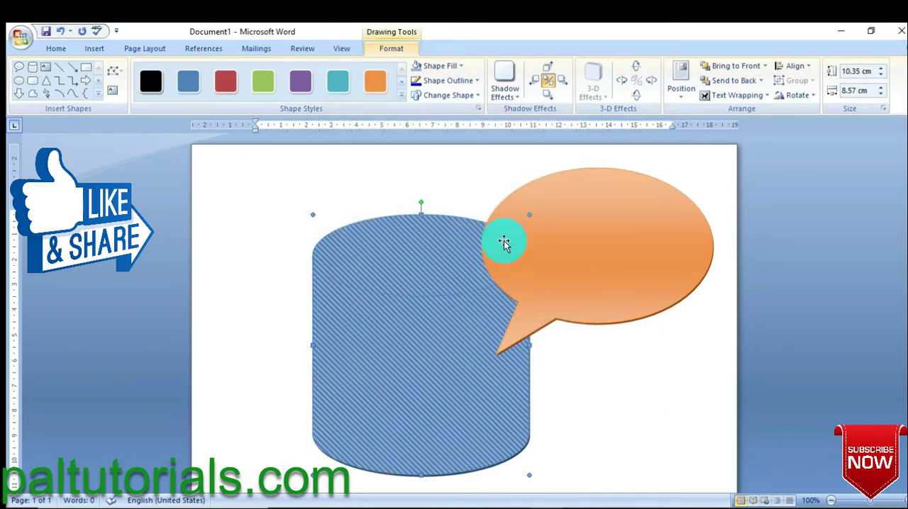
Step: Set the pattern-filled cylinder's outline colour to the red from the recent colours
left_click(462, 68)
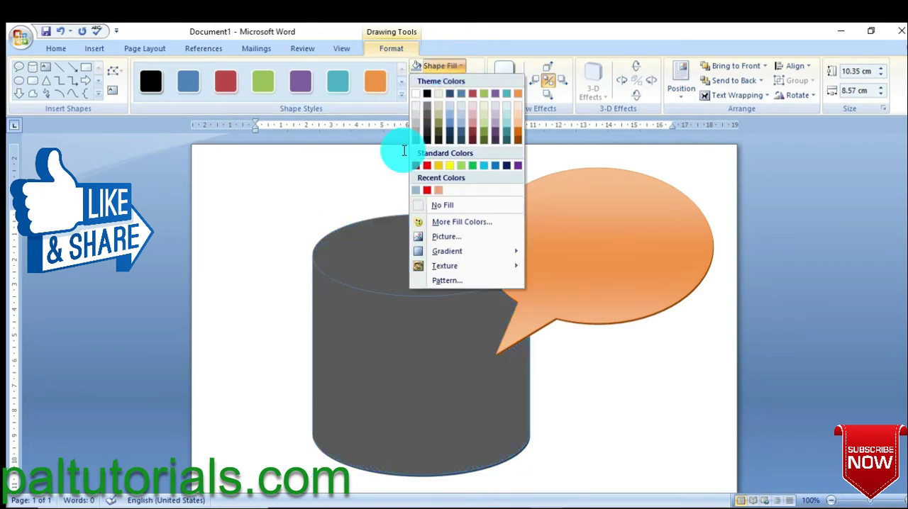
left_click(387, 171)
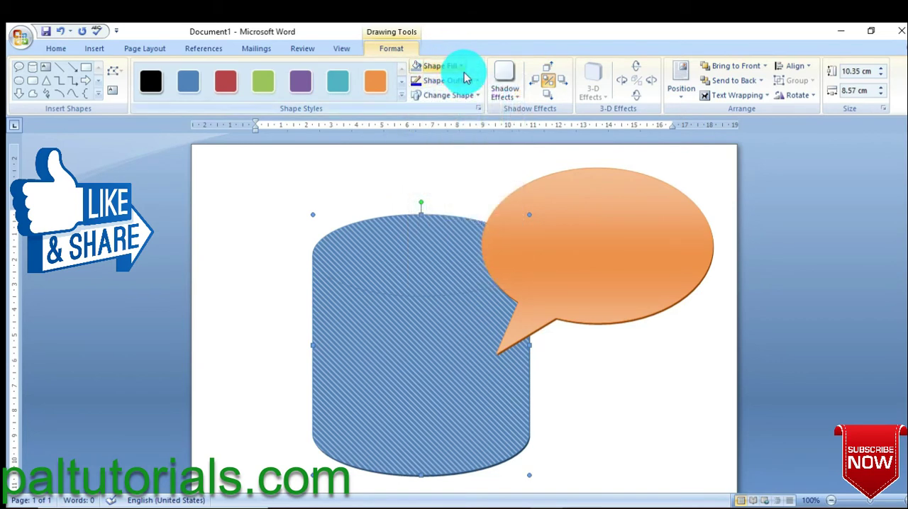
left_click(478, 84)
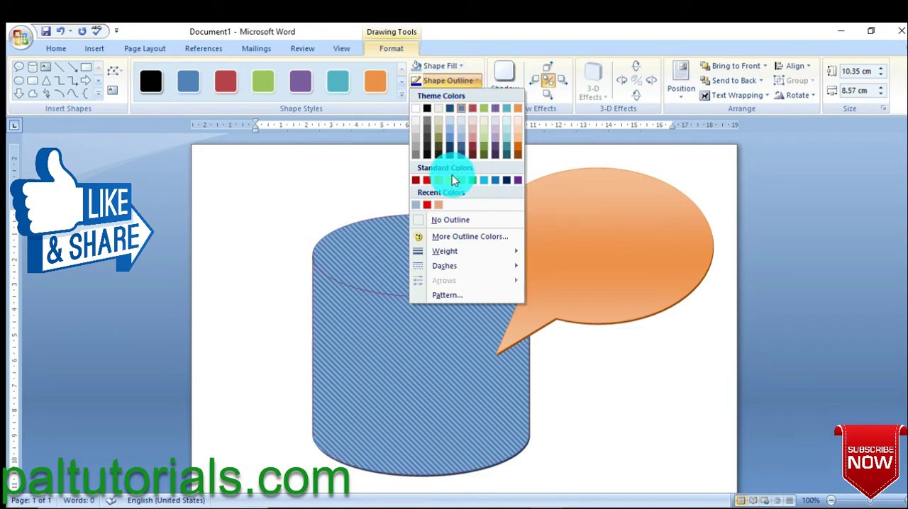
left_click(427, 206)
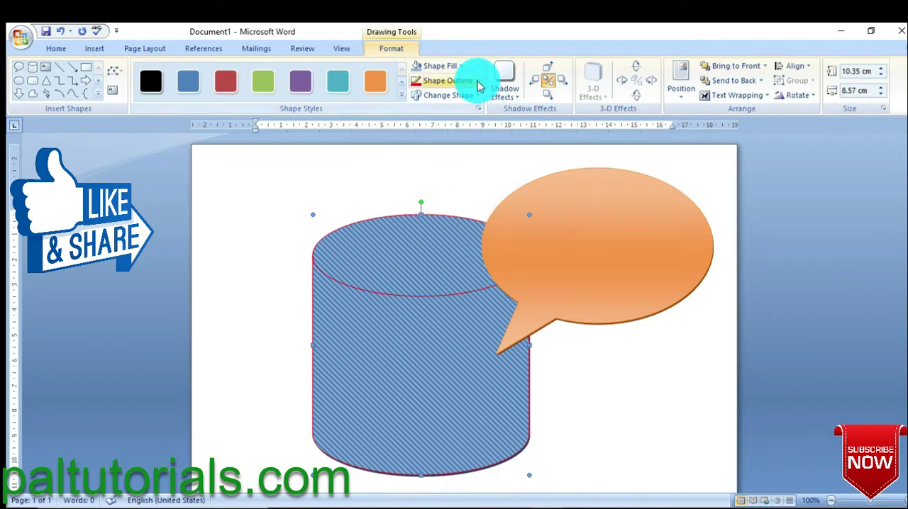